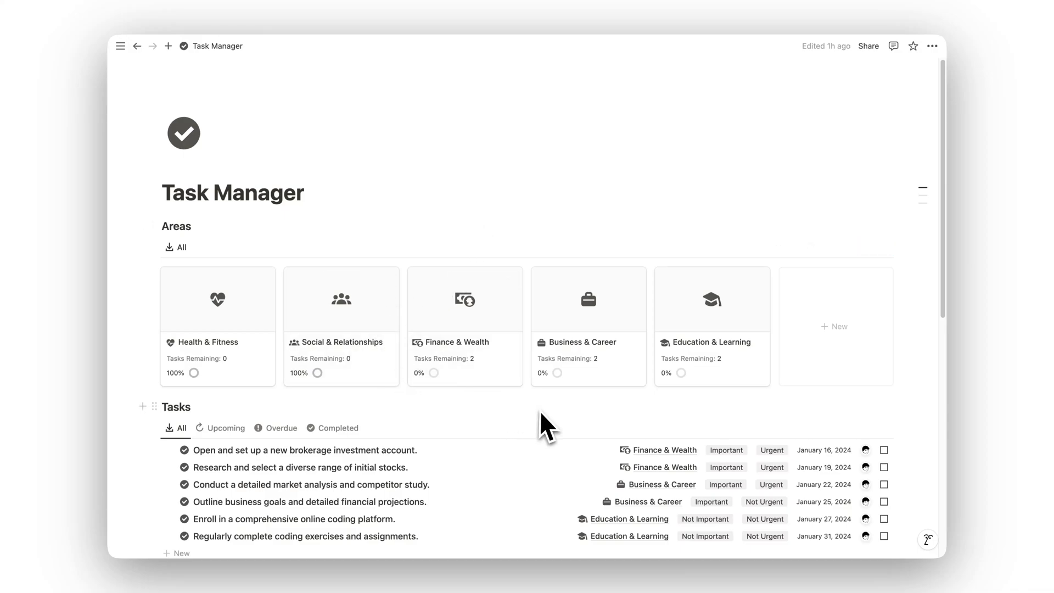
{"action": "scroll", "coordinate": [542, 412], "scroll_direction": "down", "scroll_amount": 4}
{"action": "scroll", "coordinate": [541, 412], "scroll_direction": "down", "scroll_amount": 1}
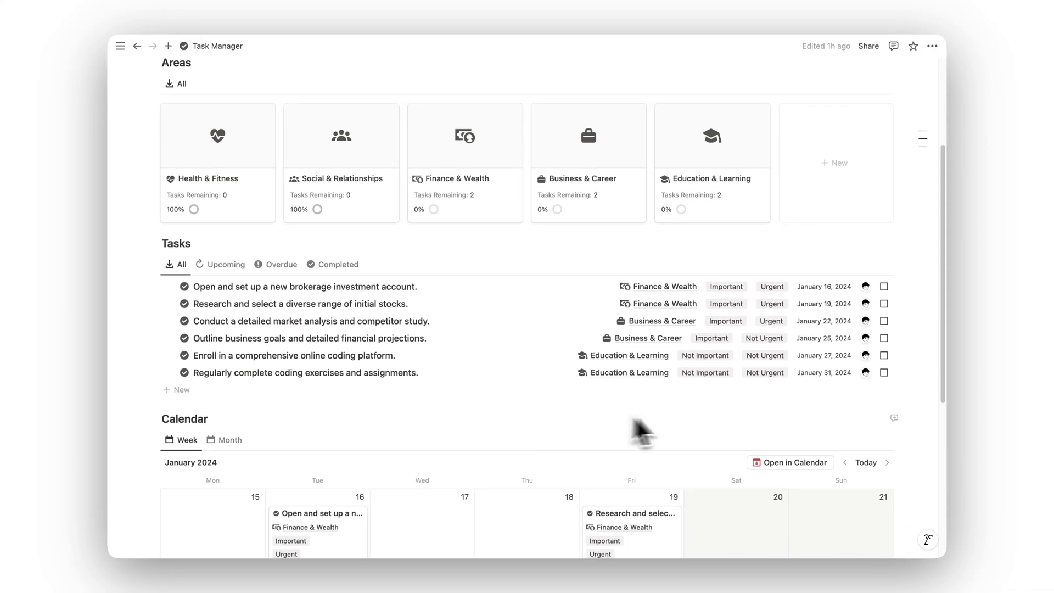
Mark both Finance & Wealth tasks completed, filter to Completed tasks, and view the calendar by Month
{"action": "left_click", "coordinate": [886, 289]}
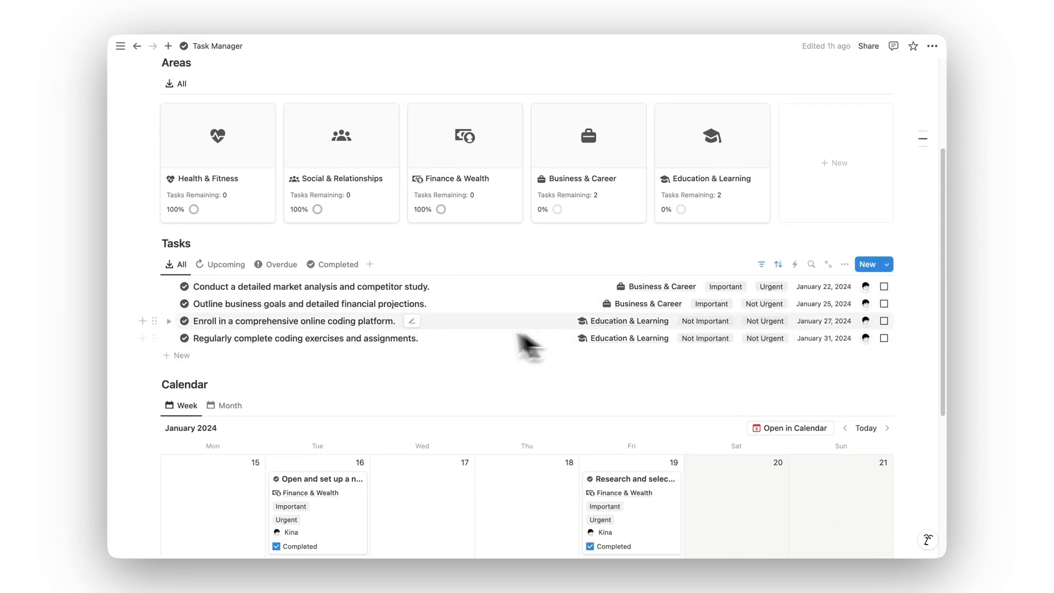
{"action": "left_click", "coordinate": [338, 265]}
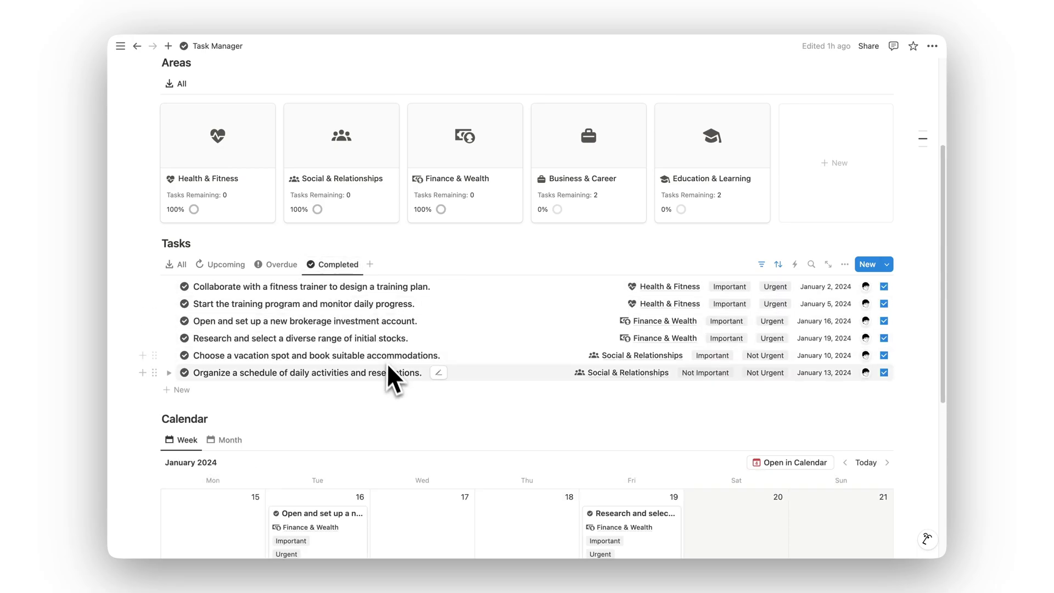
{"action": "scroll", "coordinate": [496, 419], "scroll_direction": "down", "scroll_amount": 3}
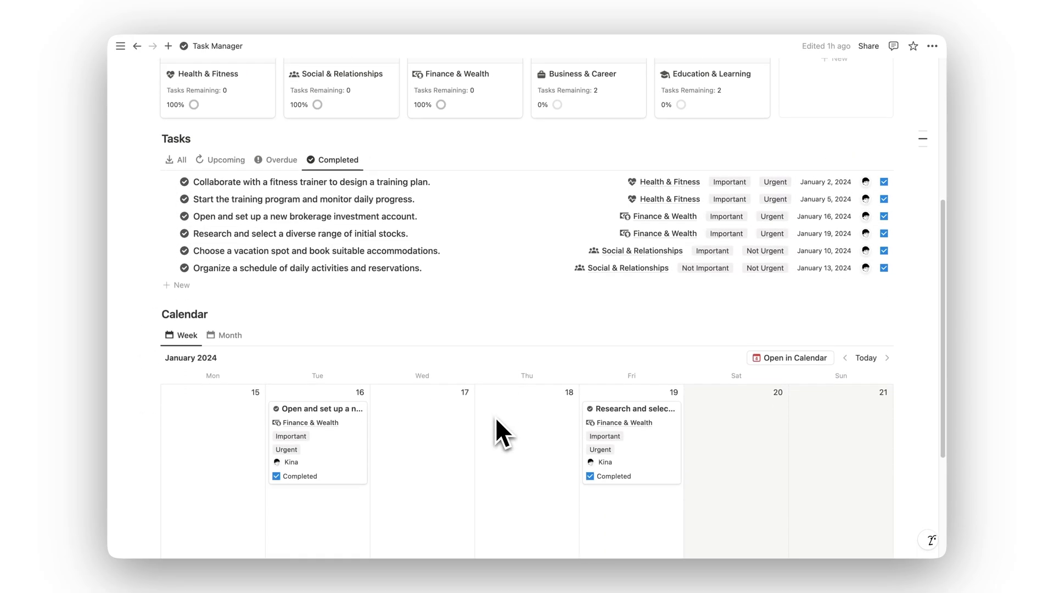
{"action": "scroll", "coordinate": [495, 416], "scroll_direction": "down", "scroll_amount": 2}
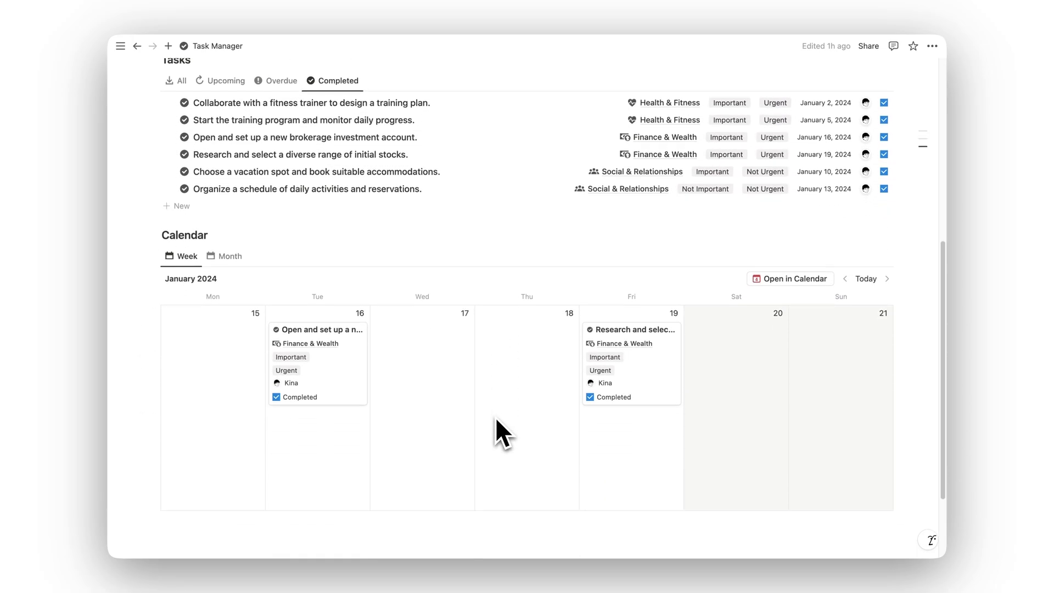
{"action": "left_click", "coordinate": [224, 257]}
{"action": "scroll", "coordinate": [531, 429], "scroll_direction": "down", "scroll_amount": 2}
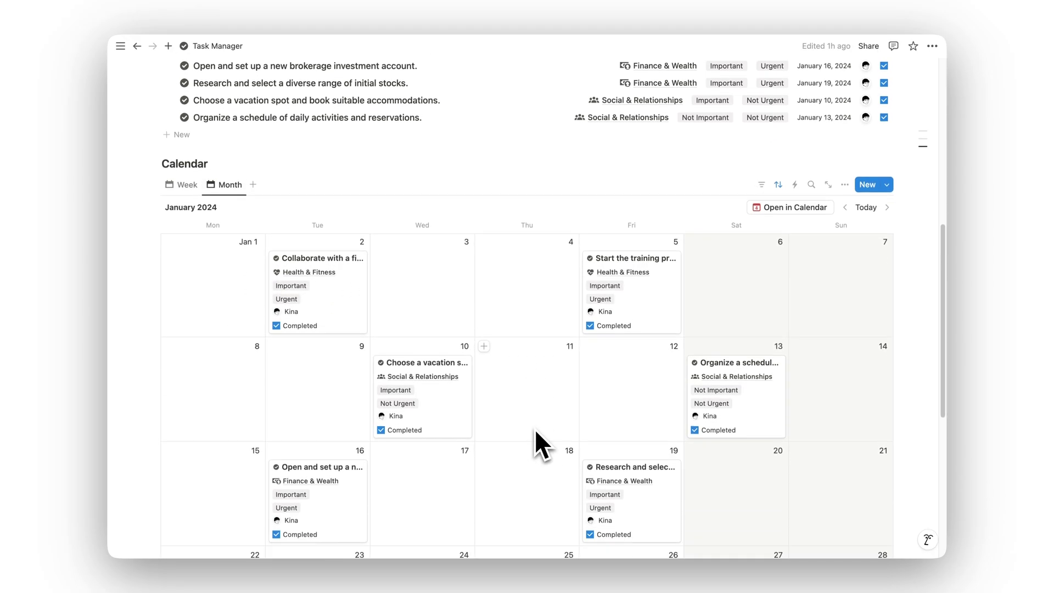
{"action": "scroll", "coordinate": [535, 429], "scroll_direction": "down", "scroll_amount": 3}
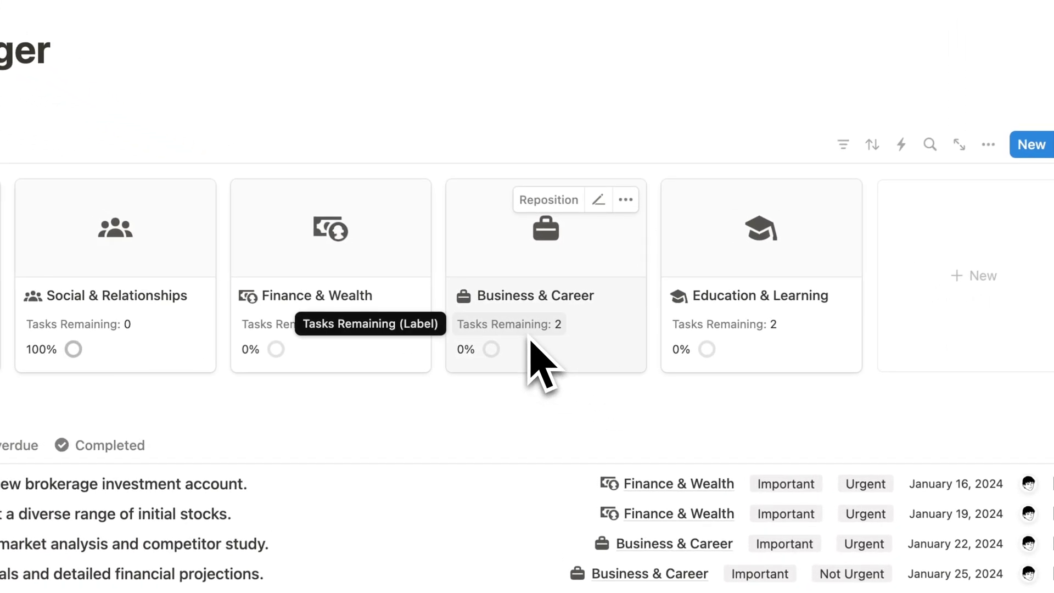
Check off 'Outline business goals' in the Business & Career area, bringing it to 50%
{"action": "left_click", "coordinate": [583, 353]}
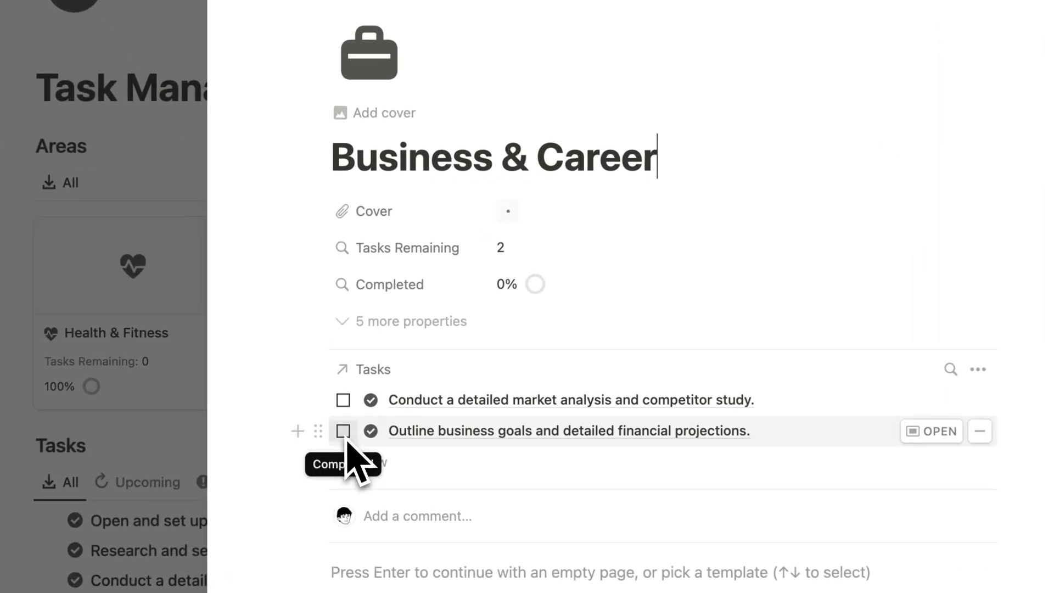
{"action": "left_click", "coordinate": [343, 432]}
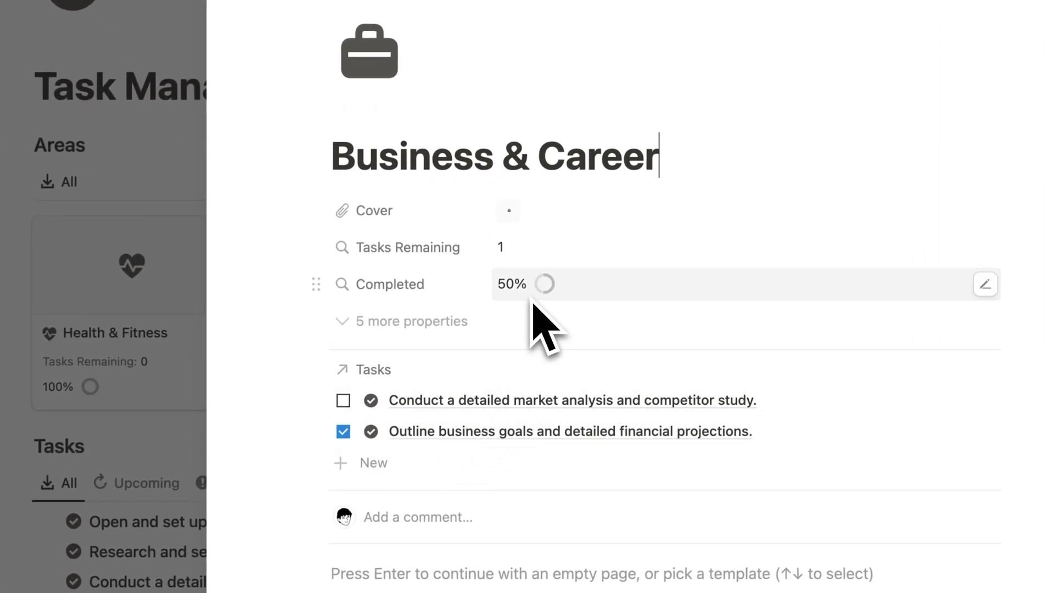
{"action": "key", "text": "Escape"}
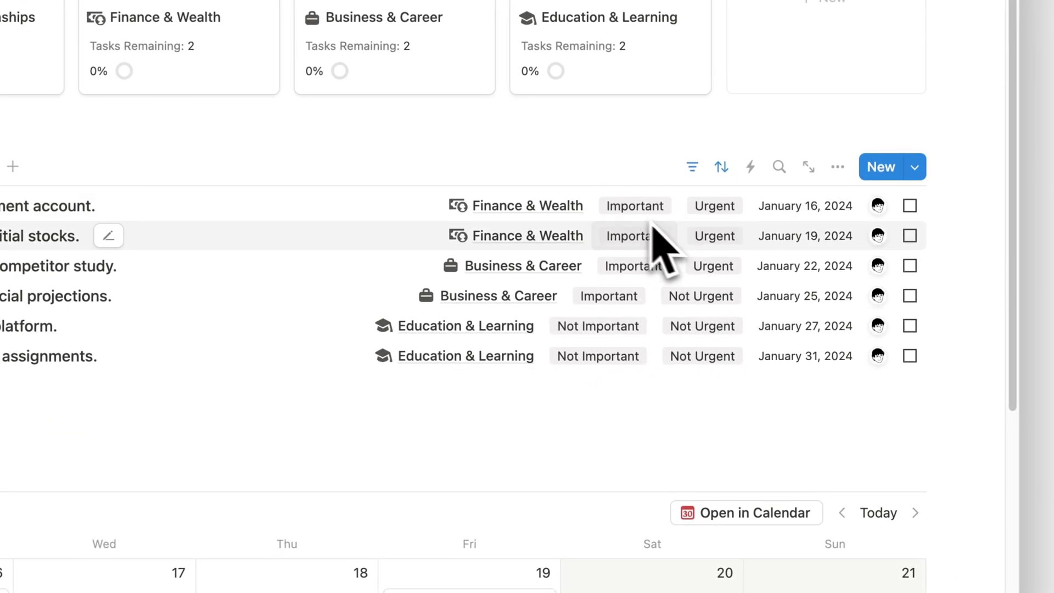
Tag the brokerage account task as Not Urgent and Not Important
{"action": "left_click", "coordinate": [717, 208]}
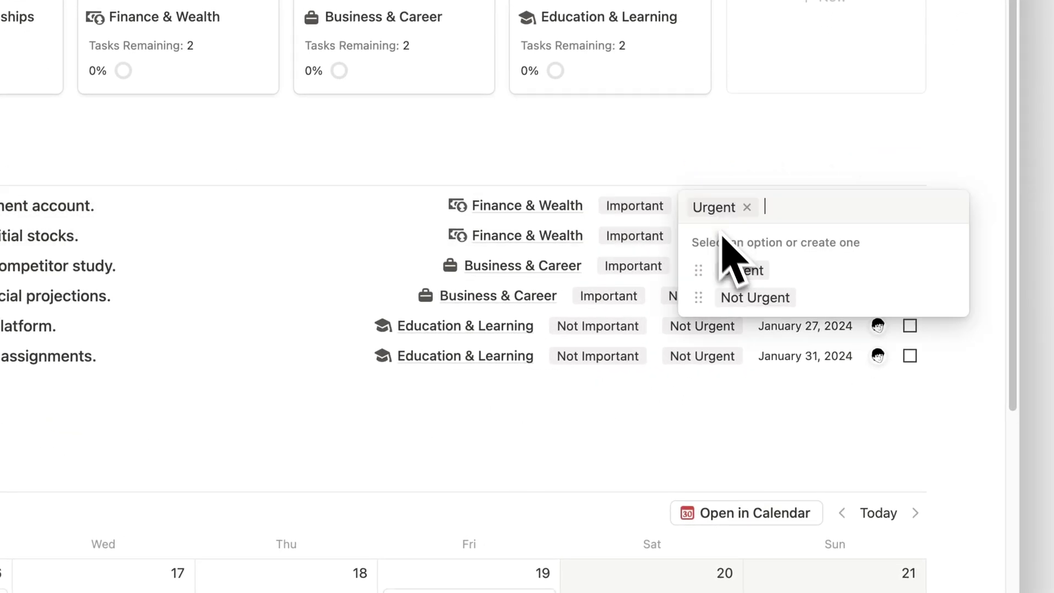
{"action": "left_click", "coordinate": [751, 299]}
{"action": "left_click", "coordinate": [614, 271]}
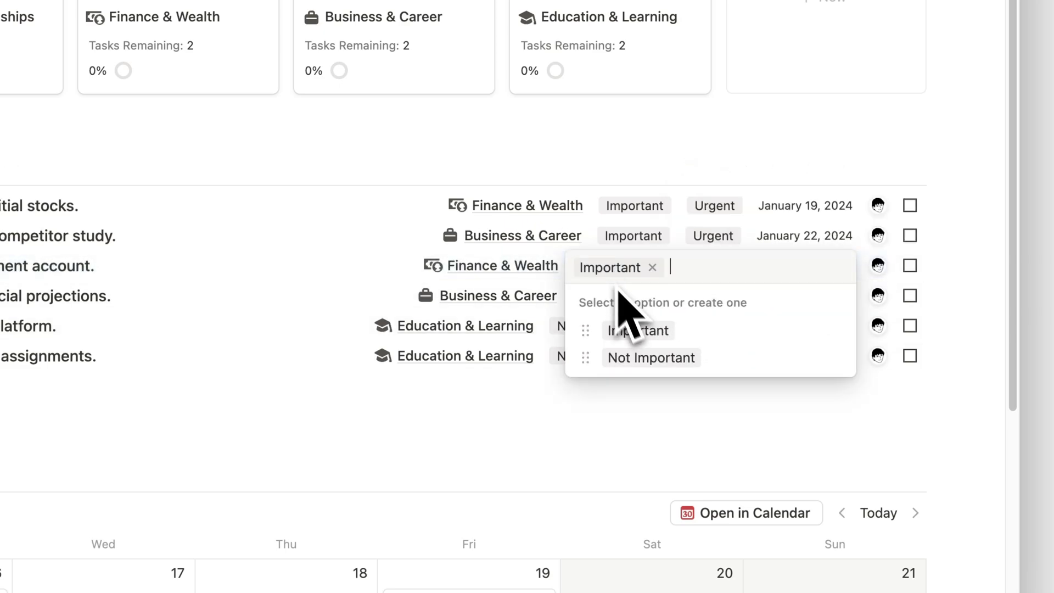
{"action": "left_click", "coordinate": [665, 361]}
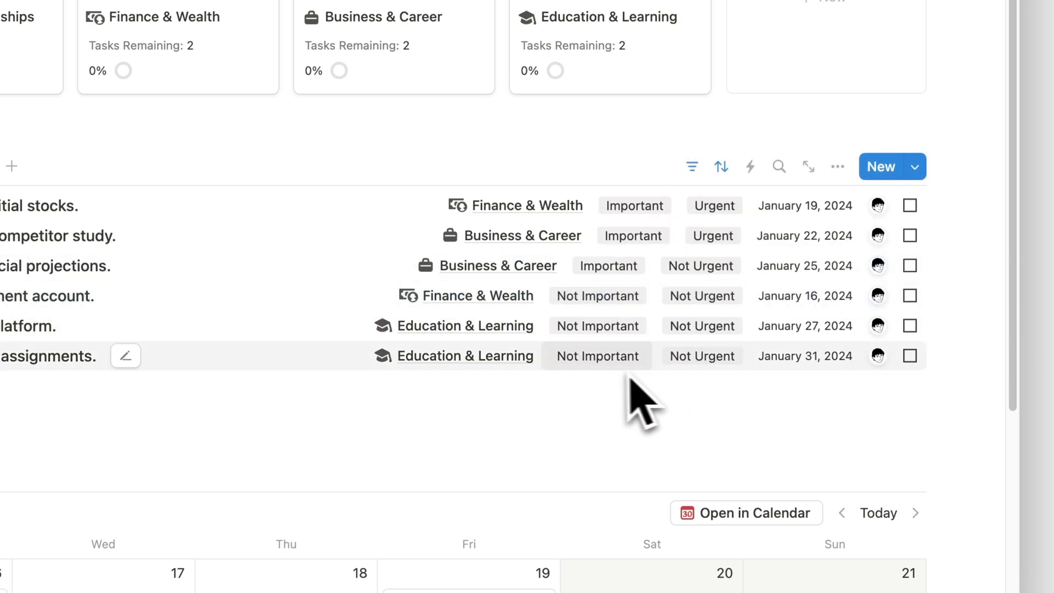
Tag the coding assignments task as Important and Urgent
{"action": "left_click", "coordinate": [596, 359]}
{"action": "left_click", "coordinate": [613, 420]}
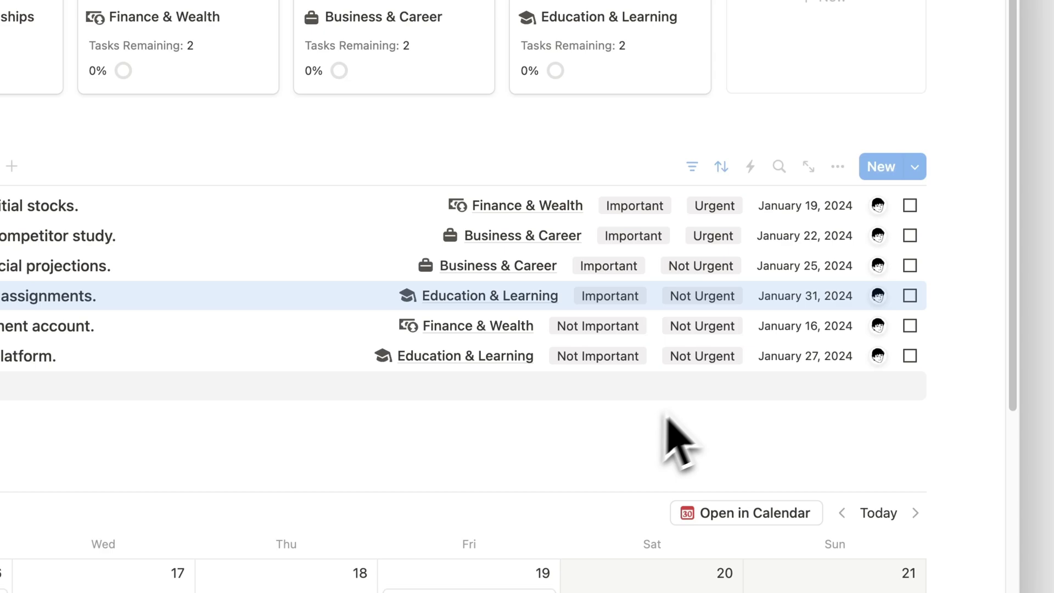
{"action": "left_click", "coordinate": [710, 299]}
{"action": "left_click", "coordinate": [729, 368]}
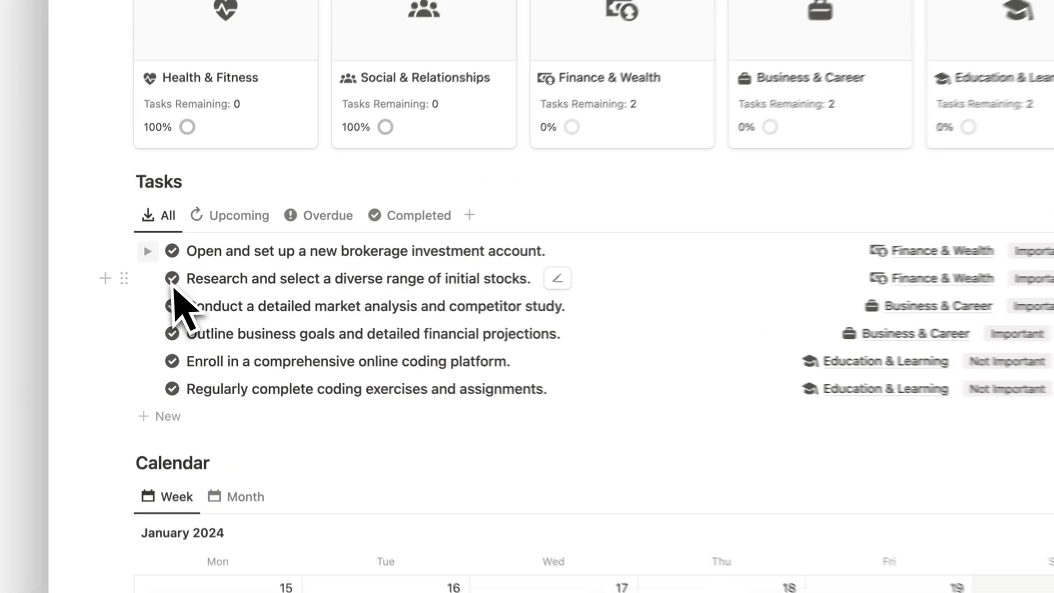
Add three sub-items under the brokerage account task
{"action": "left_click", "coordinate": [144, 248]}
{"action": "left_click", "coordinate": [236, 284]}
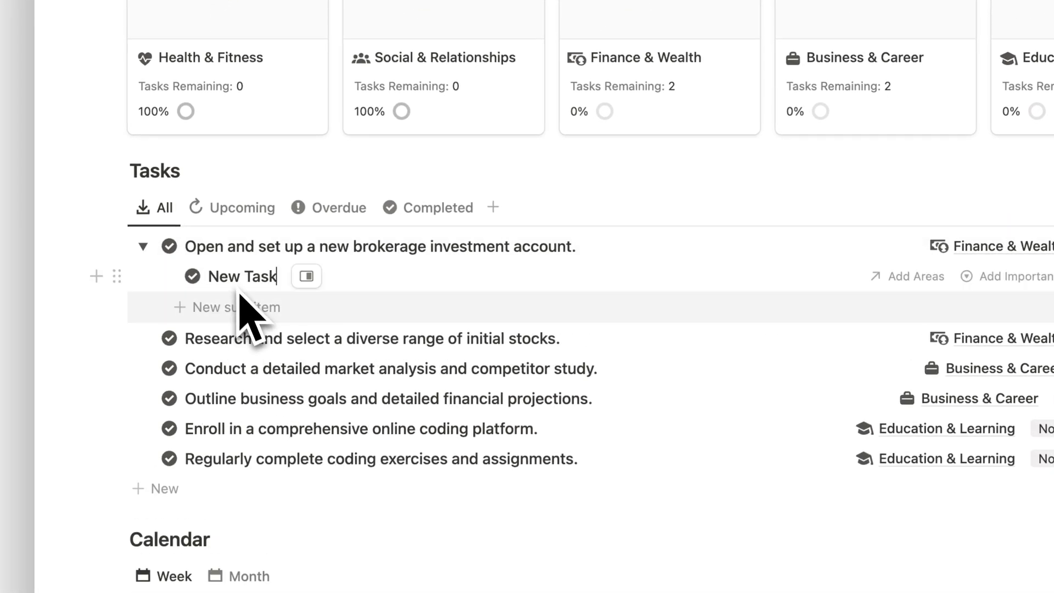
{"action": "left_click", "coordinate": [245, 321]}
{"action": "left_click", "coordinate": [246, 338]}
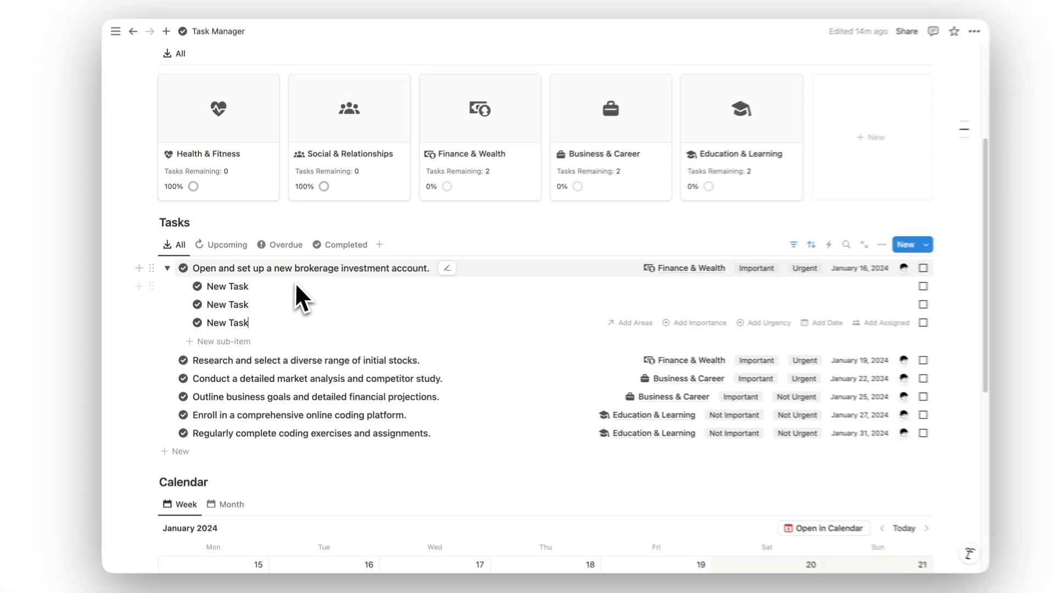
Check off all three sub-items and mark the brokerage task Completed in its side peek
{"action": "left_click", "coordinate": [295, 276]}
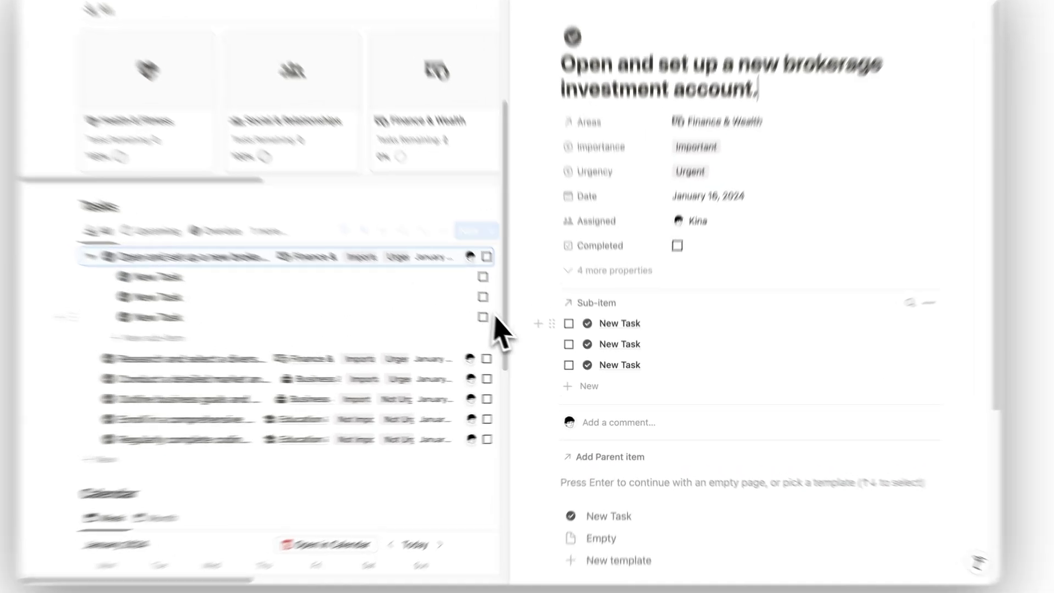
{"action": "left_click", "coordinate": [543, 288]}
{"action": "left_click", "coordinate": [543, 318]}
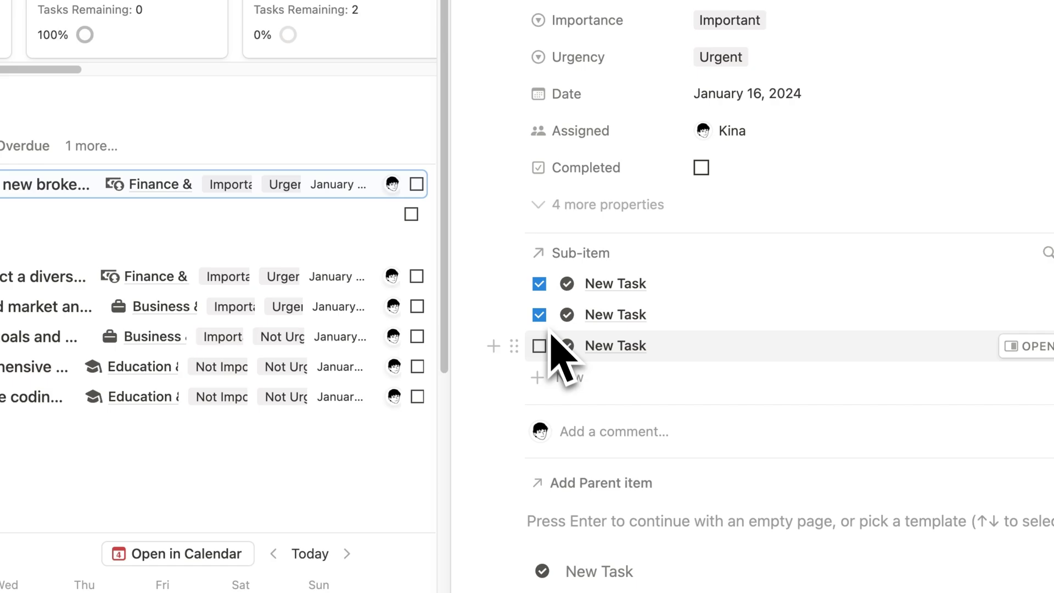
{"action": "left_click", "coordinate": [543, 349]}
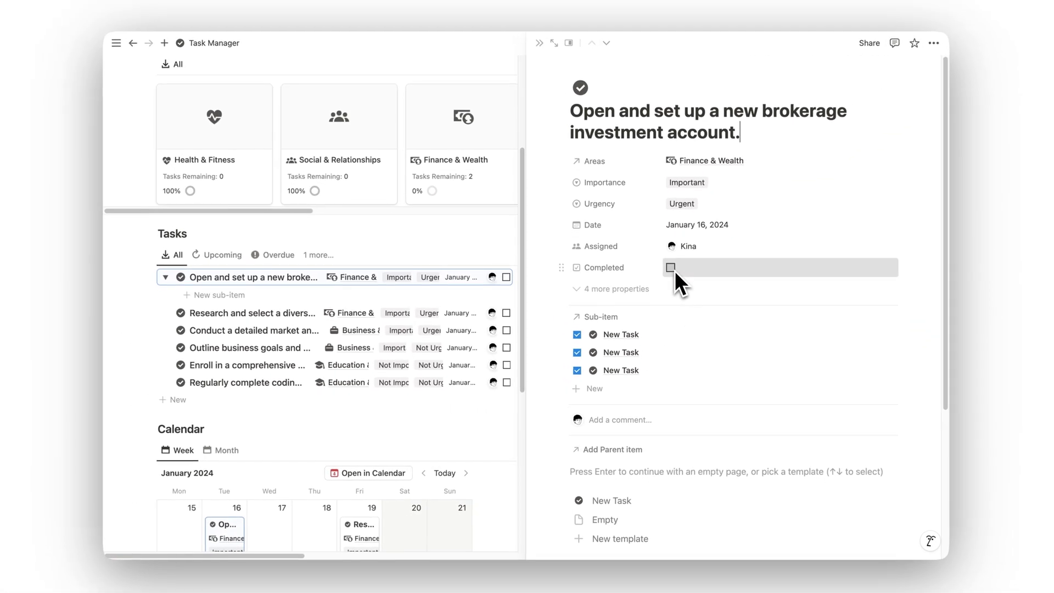
{"action": "left_click", "coordinate": [671, 269]}
{"action": "key", "text": "Escape"}
{"action": "scroll", "coordinate": [544, 494], "scroll_direction": "down", "scroll_amount": 3}
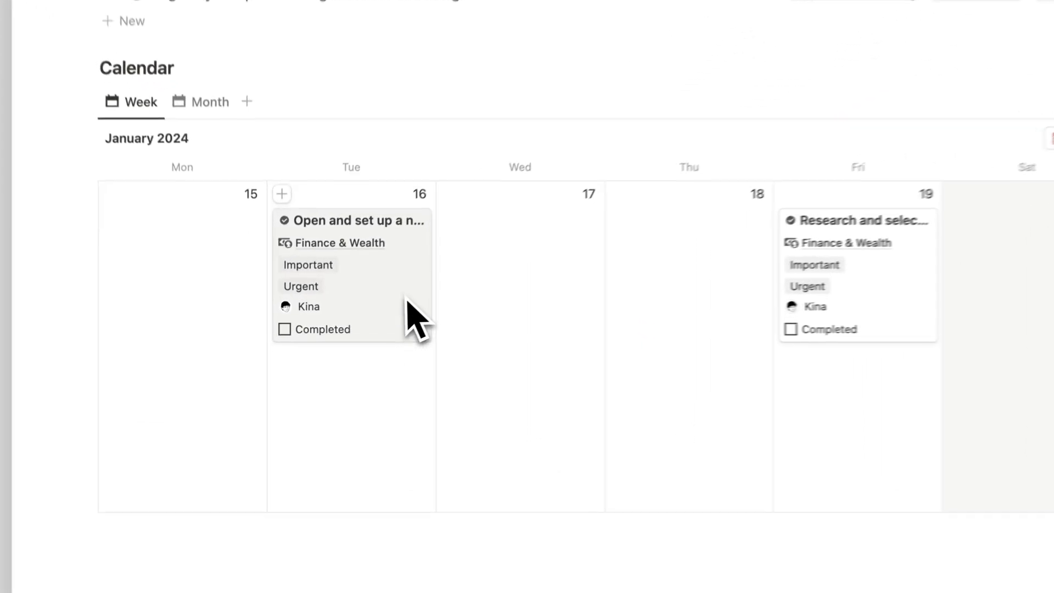
Tick Completed on the Tue 16 brokerage card, then switch the calendar to Month
{"action": "mouse_move", "coordinate": [412, 319]}
{"action": "left_mouse_down"}
{"action": "mouse_move", "coordinate": [515, 276]}
{"action": "mouse_move", "coordinate": [587, 317]}
{"action": "mouse_move", "coordinate": [428, 309]}
{"action": "left_mouse_up"}
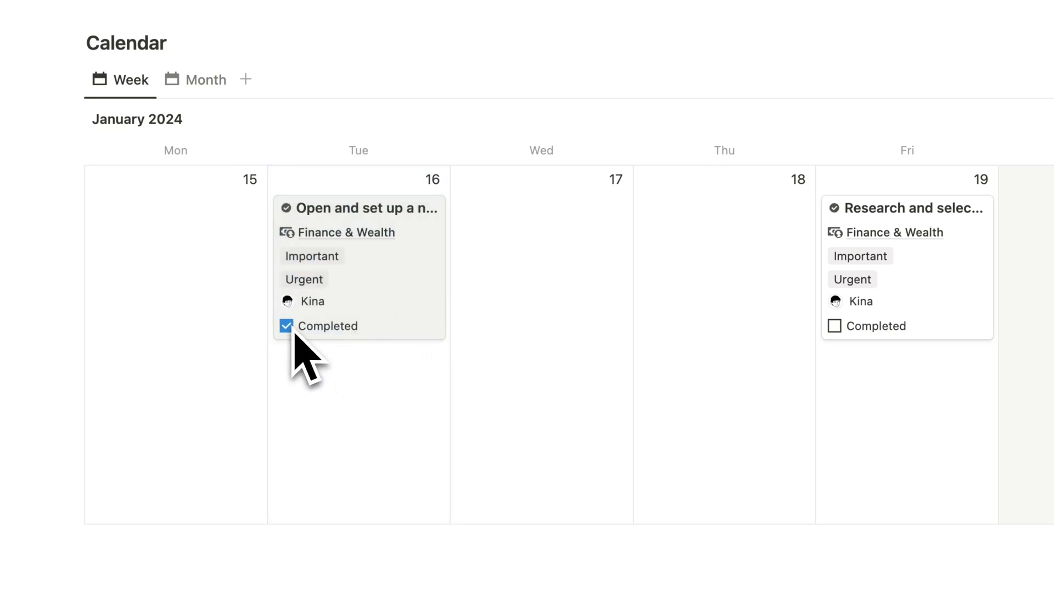
{"action": "left_click", "coordinate": [230, 206]}
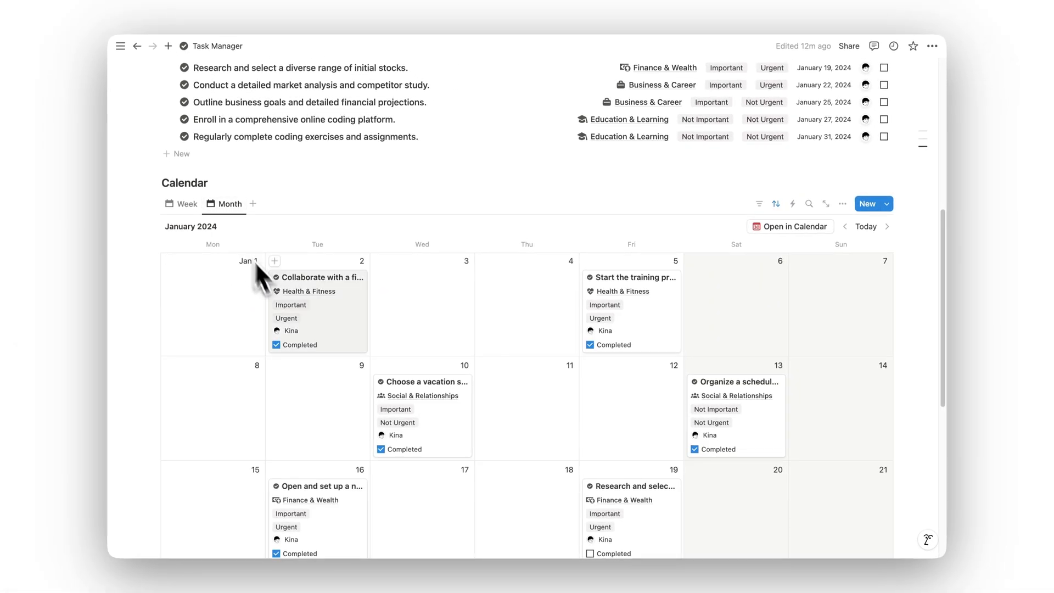
{"action": "scroll", "coordinate": [655, 405], "scroll_direction": "down", "scroll_amount": 5}
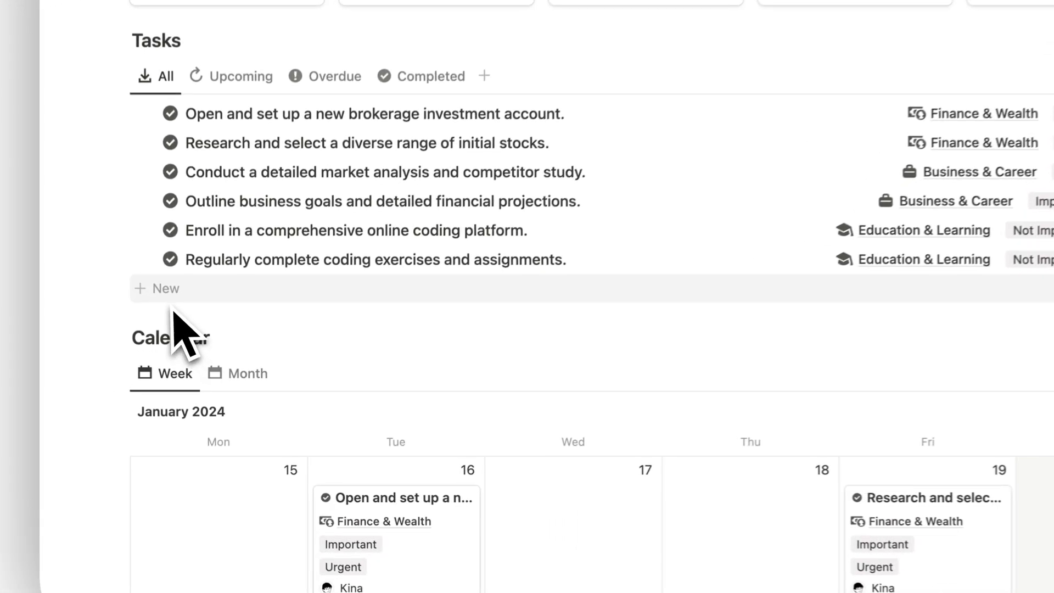
Create a new row in the Tasks table and open it in side peek
{"action": "left_click", "coordinate": [167, 300]}
{"action": "left_click", "coordinate": [283, 285]}
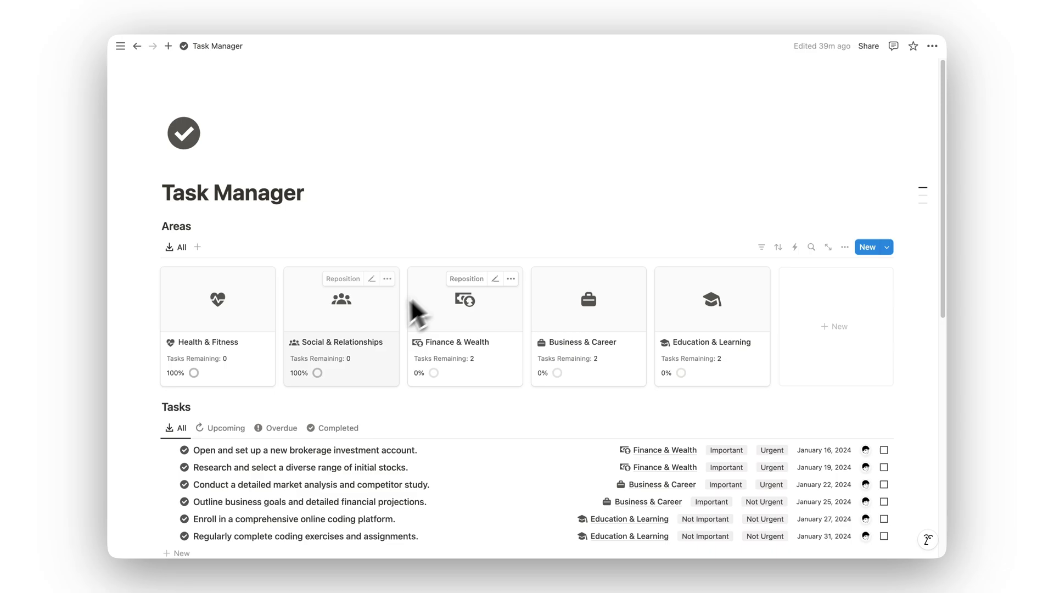
{"action": "scroll", "coordinate": [593, 416], "scroll_direction": "down", "scroll_amount": 5}
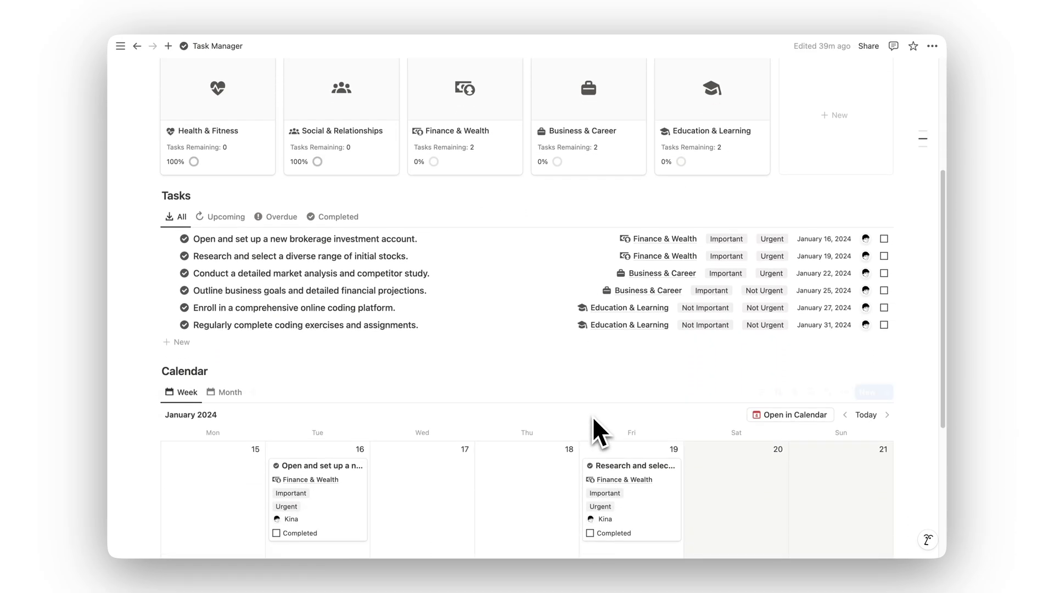
Filter the Tasks table to Upcoming, then Overdue, and finally Completed
{"action": "left_click", "coordinate": [222, 218]}
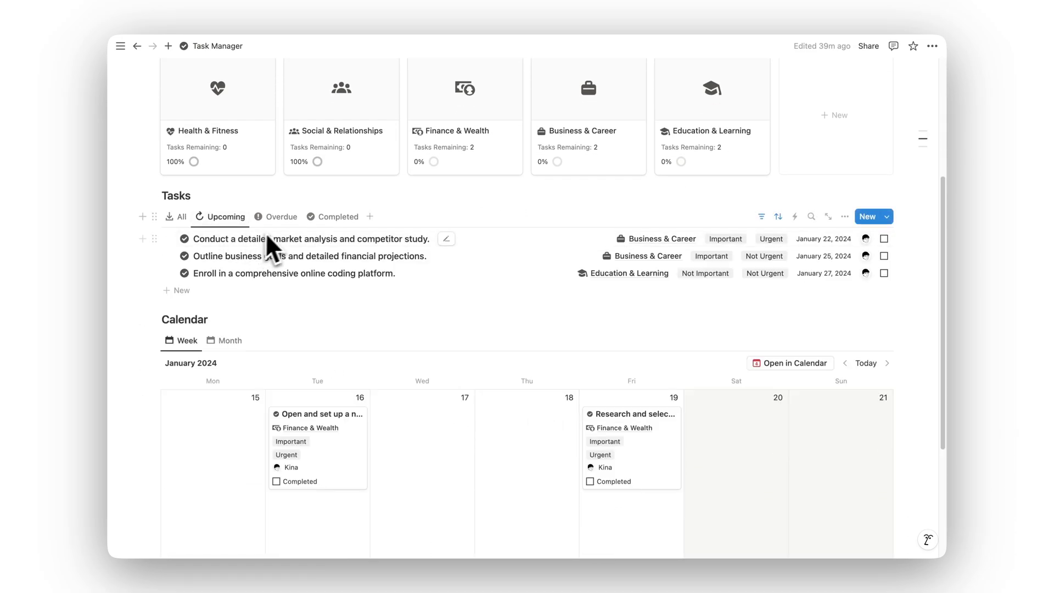
{"action": "left_click", "coordinate": [283, 219]}
{"action": "left_click", "coordinate": [336, 218]}
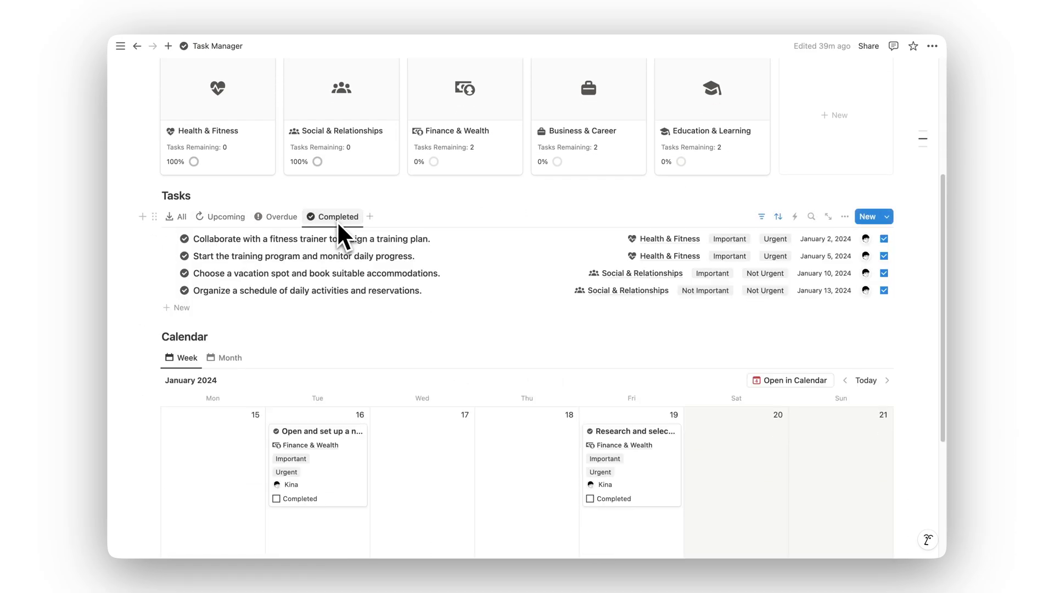
{"action": "scroll", "coordinate": [533, 347], "scroll_direction": "down", "scroll_amount": 2}
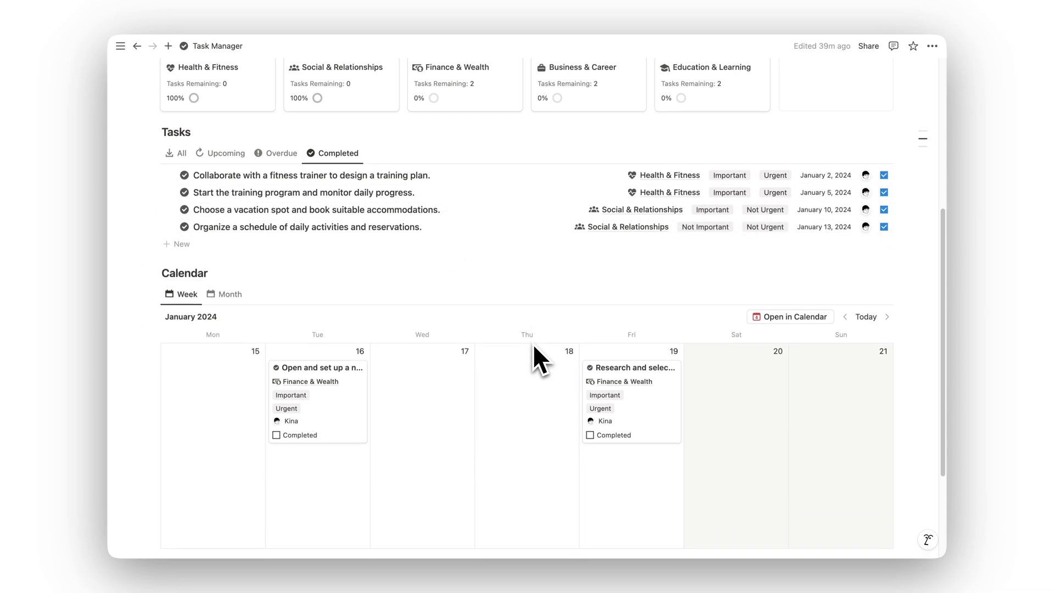
{"action": "scroll", "coordinate": [533, 346], "scroll_direction": "down", "scroll_amount": 2}
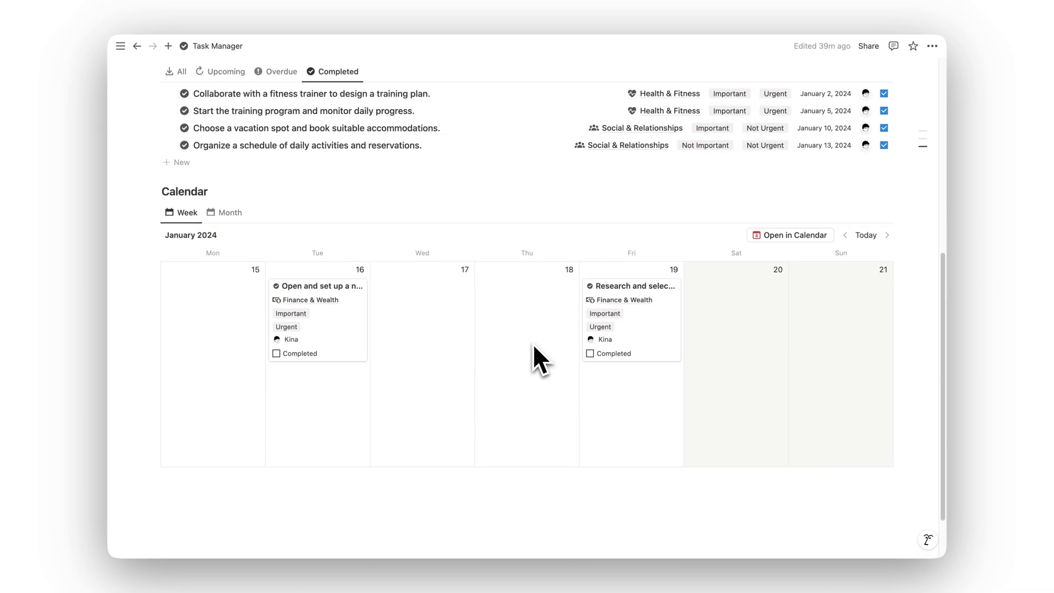